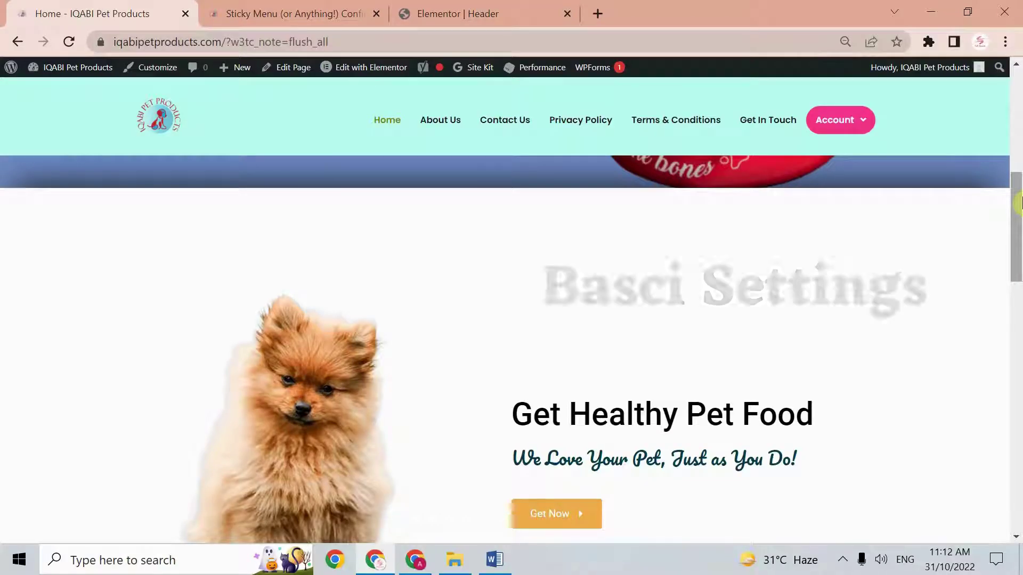
Scroll down the pet products homepage and back to the top
mouse_move(1019, 202)
left_mouse_down()
mouse_move(1019, 91)
mouse_move(1018, 460)
mouse_move(1018, 434)
left_mouse_up()
scroll(1018, 173, "up", 5)
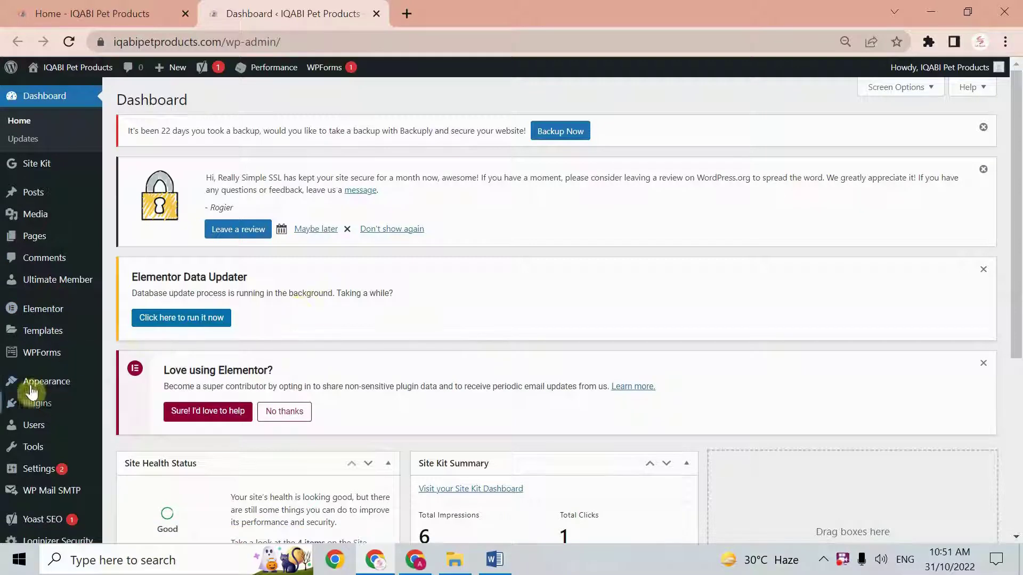
Search Add New plugins for 'sticky' and activate Sticky Menu & Sticky Header
mouse_move(42, 411)
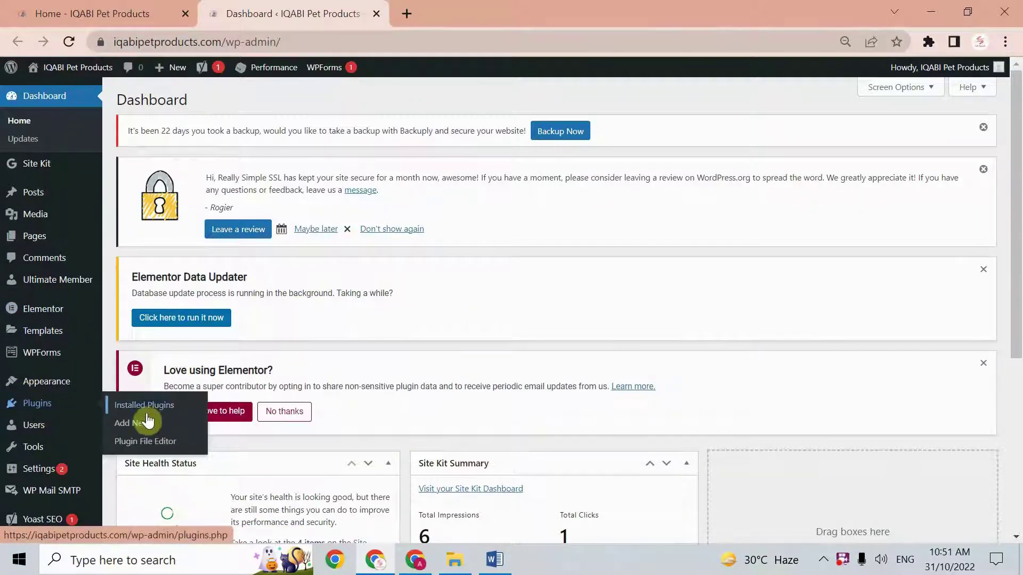
left_click(131, 424)
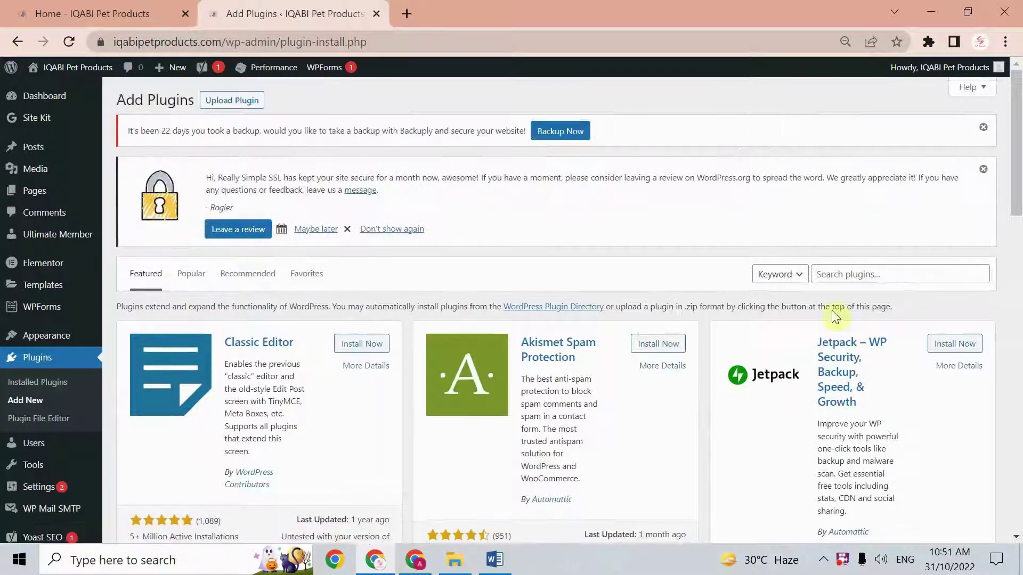
left_click(823, 270)
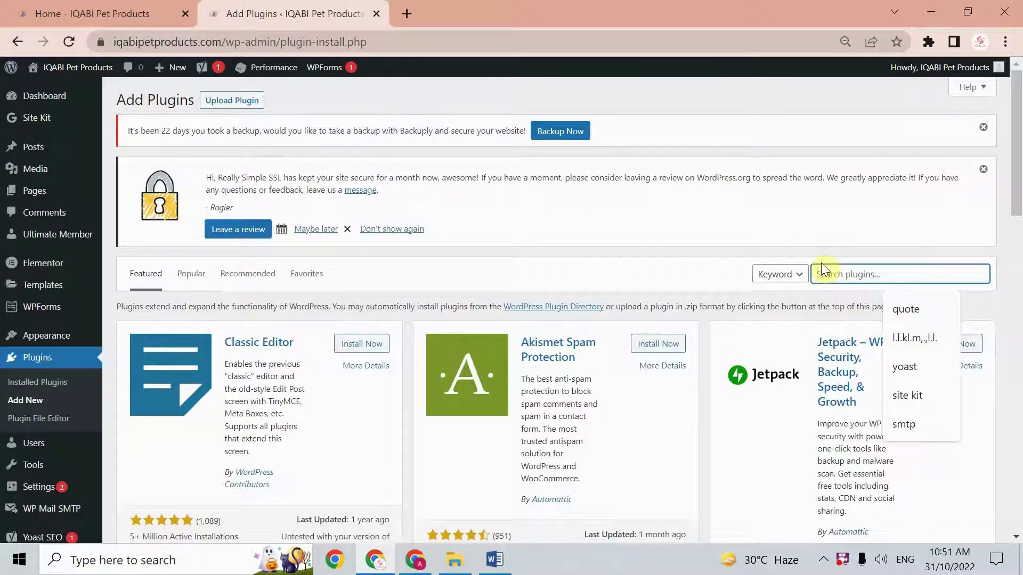
type("stik")
key("BackSpace")
key("BackSpace")
key("BackSpace")
type("ticky")
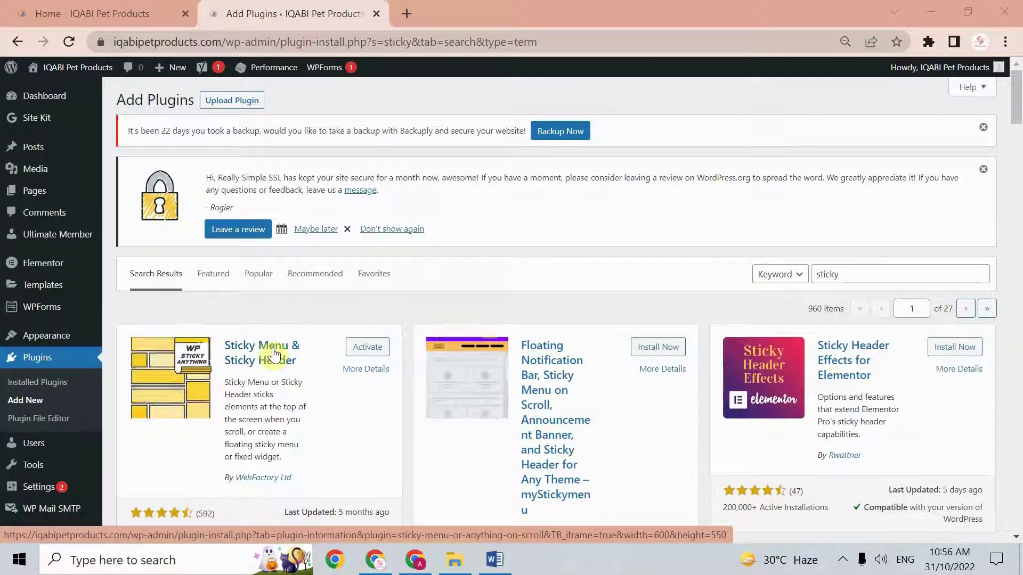
left_click(360, 352)
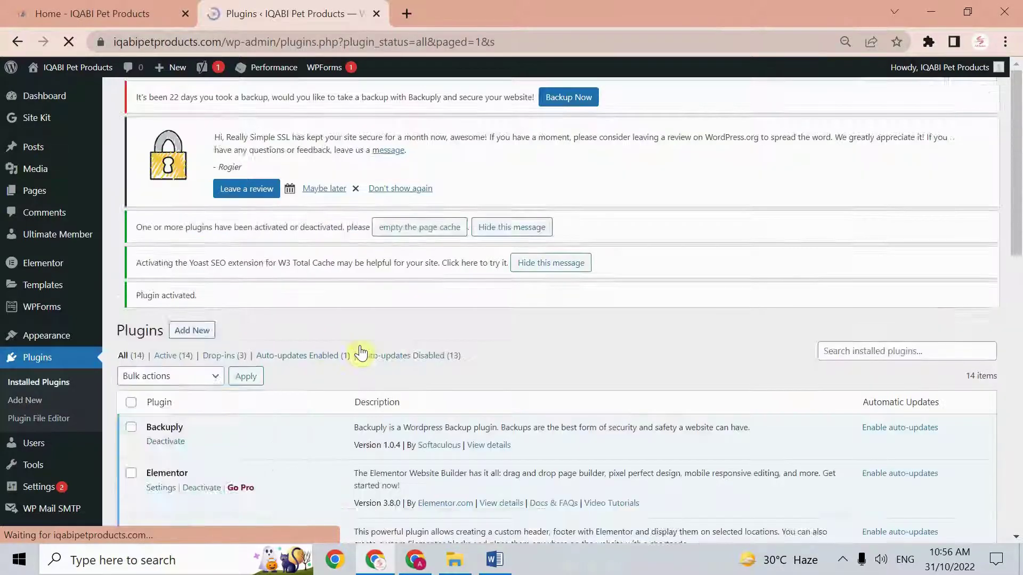
Open the Sticky Menu (or Anything!) settings, dismiss the PRO offer, and scroll to Basic settings
scroll(165, 389, "down", 7)
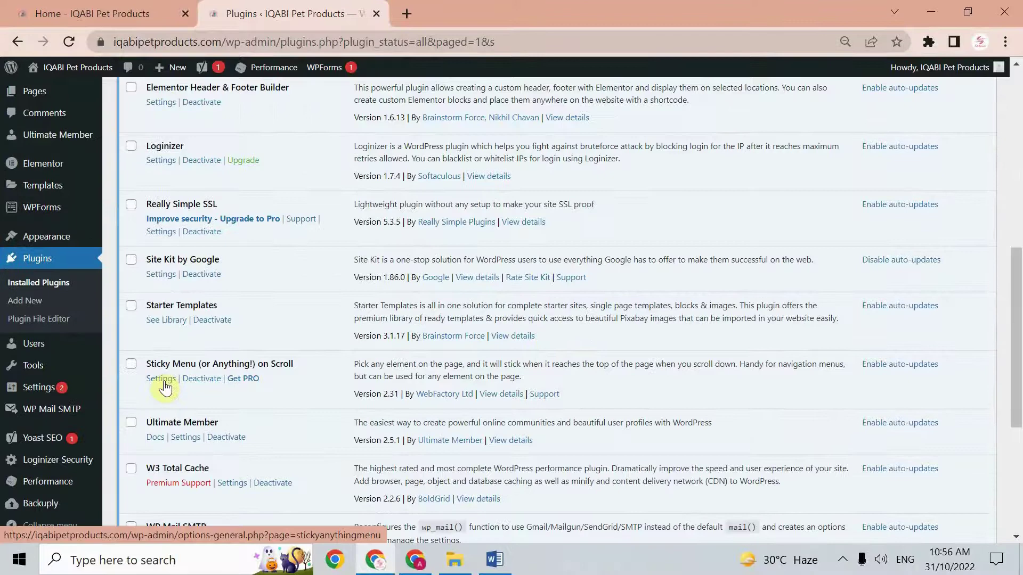
left_click(161, 378)
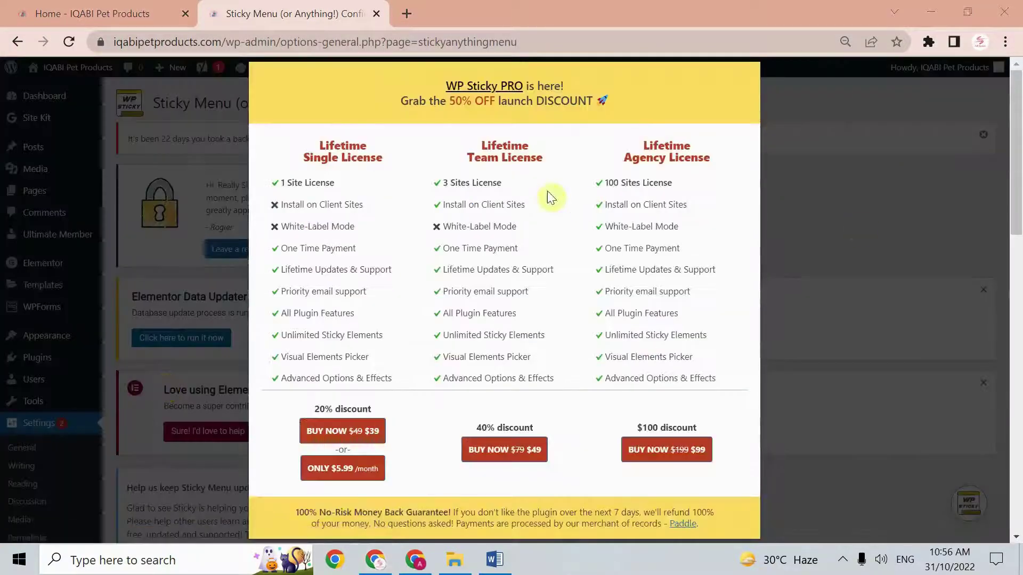
left_click(830, 155)
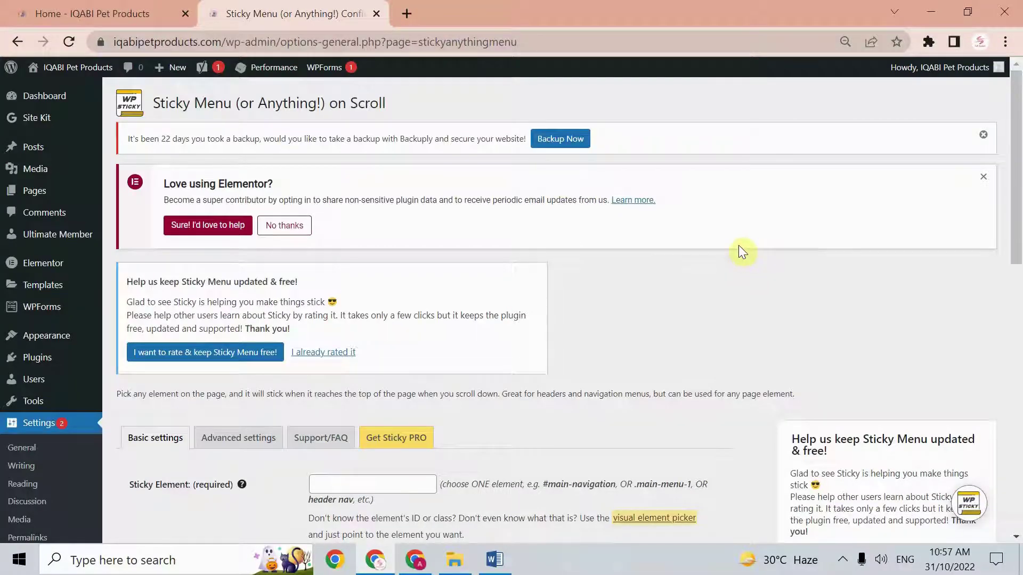
scroll(494, 247, "down", 3)
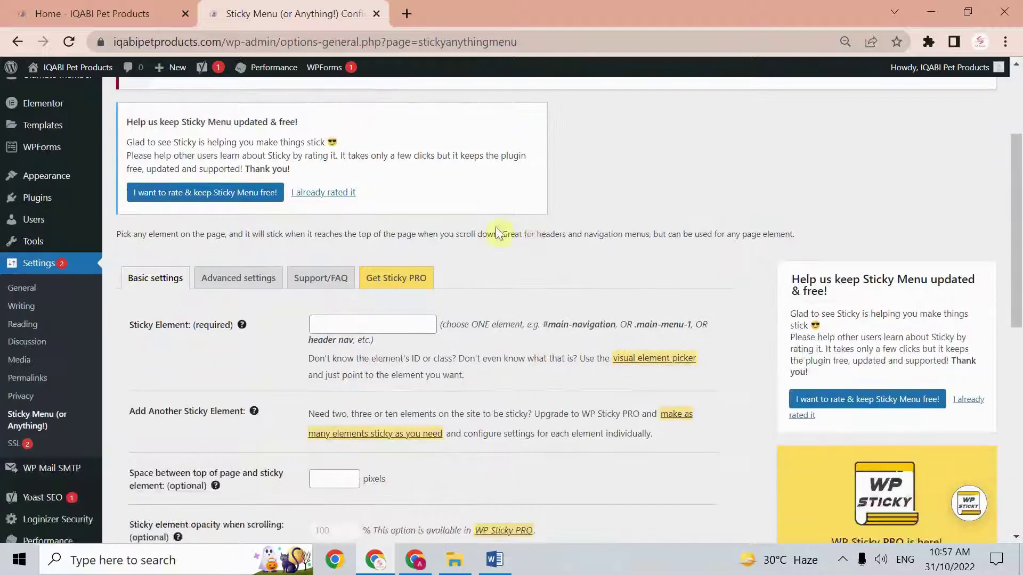
scroll(162, 302, "down", 2)
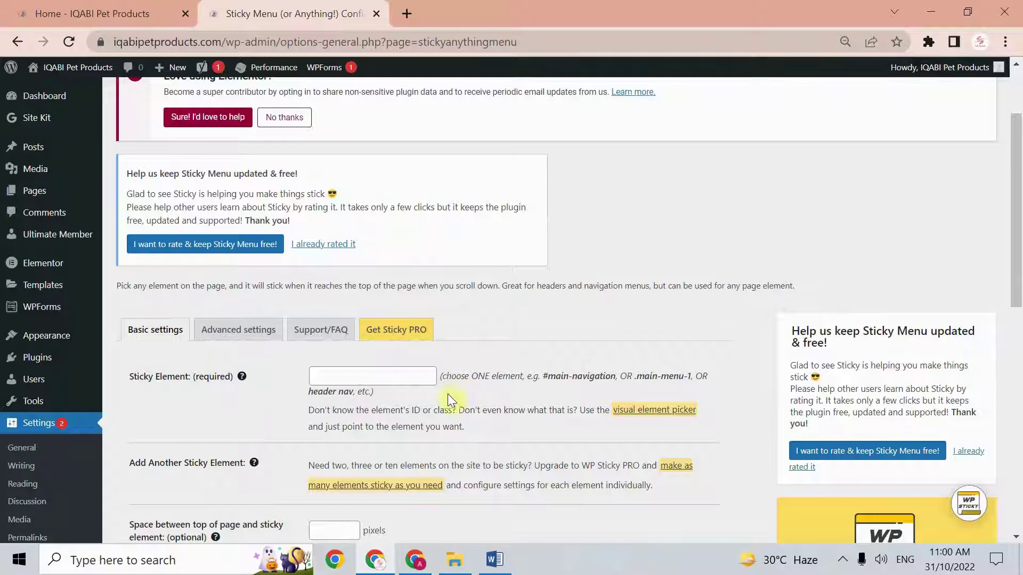
Open the site's Header template in Elementor from the live homepage
left_click(12, 6)
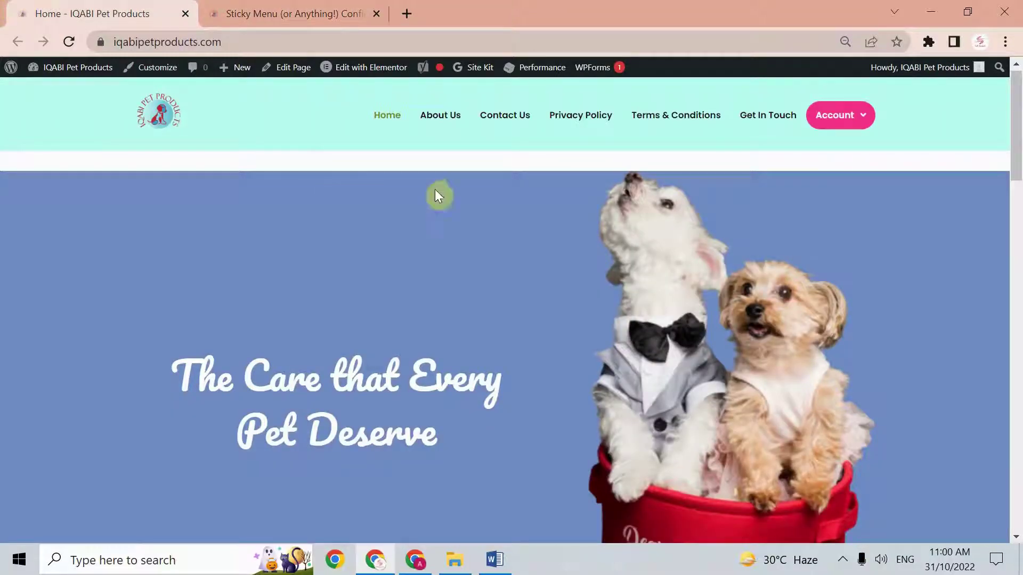
mouse_move(366, 73)
left_click(339, 93)
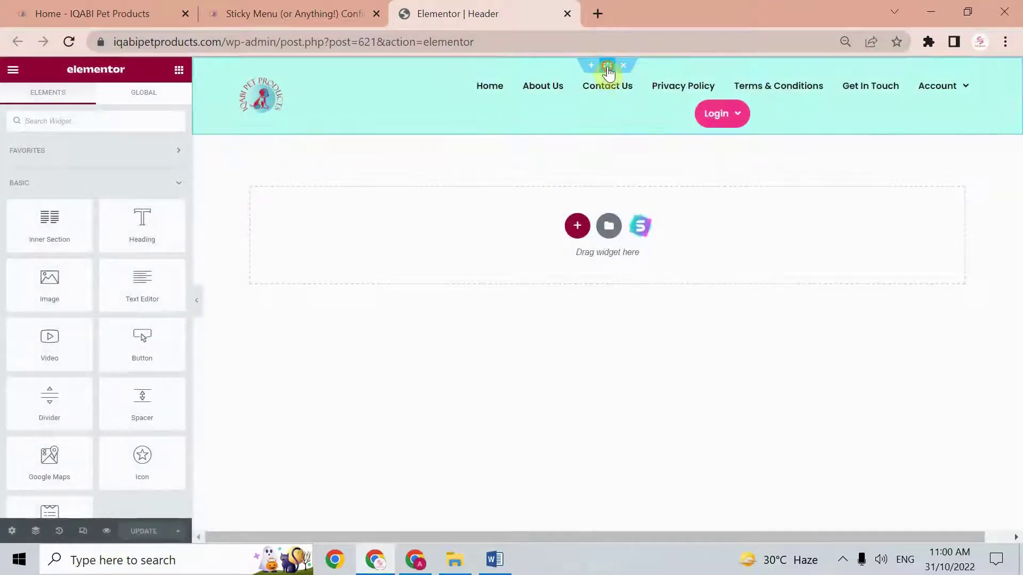
Give the header section CSS ID and CSS class 'header' under Advanced, and save with UPDATE
left_click(608, 66)
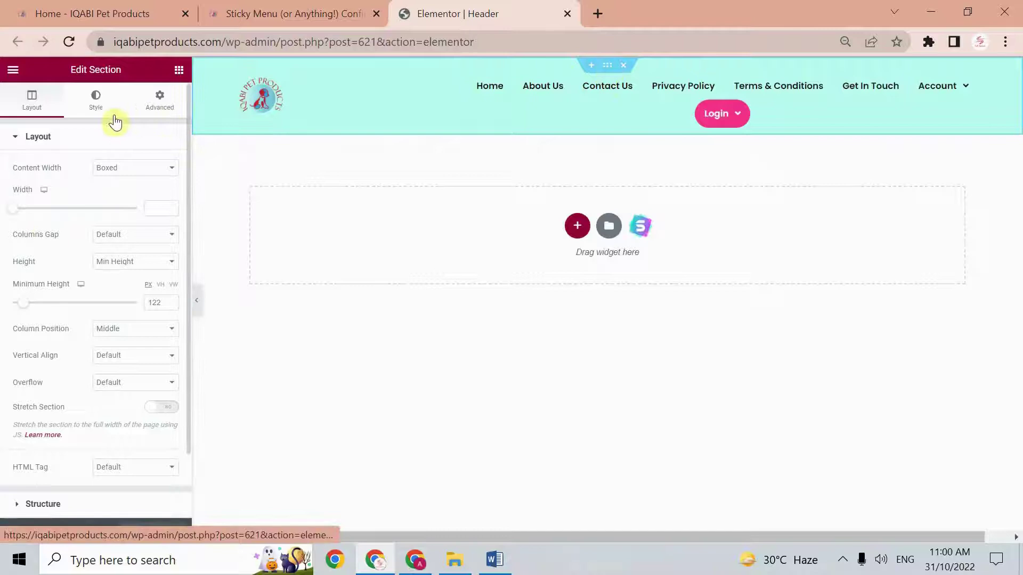
left_click(161, 102)
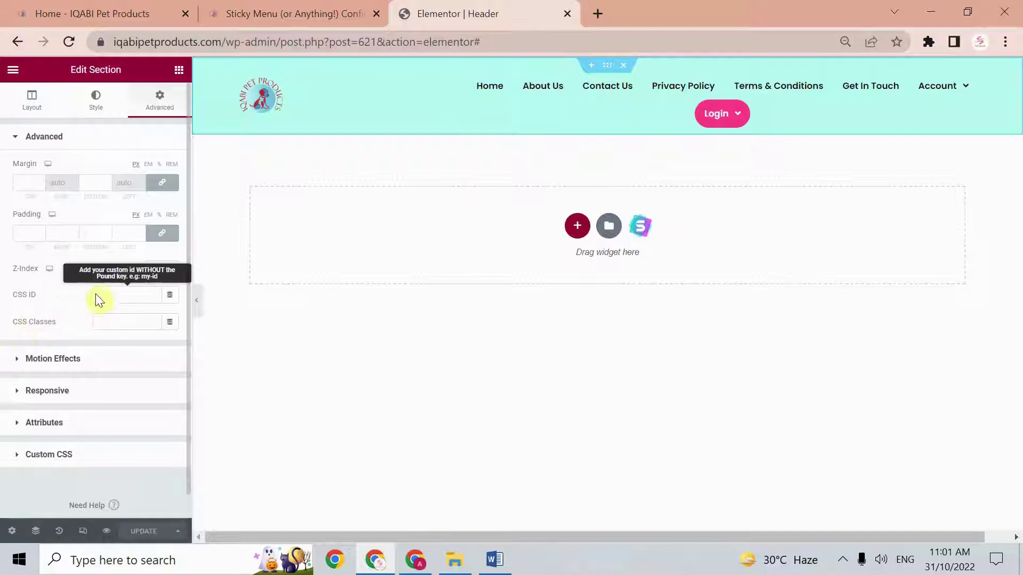
type("header")
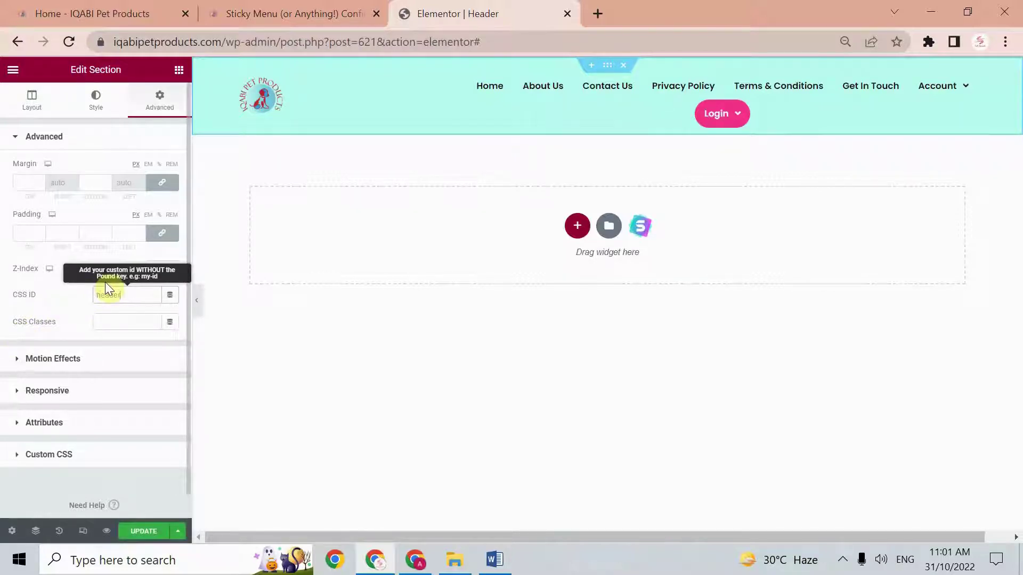
left_click(100, 321)
type("head")
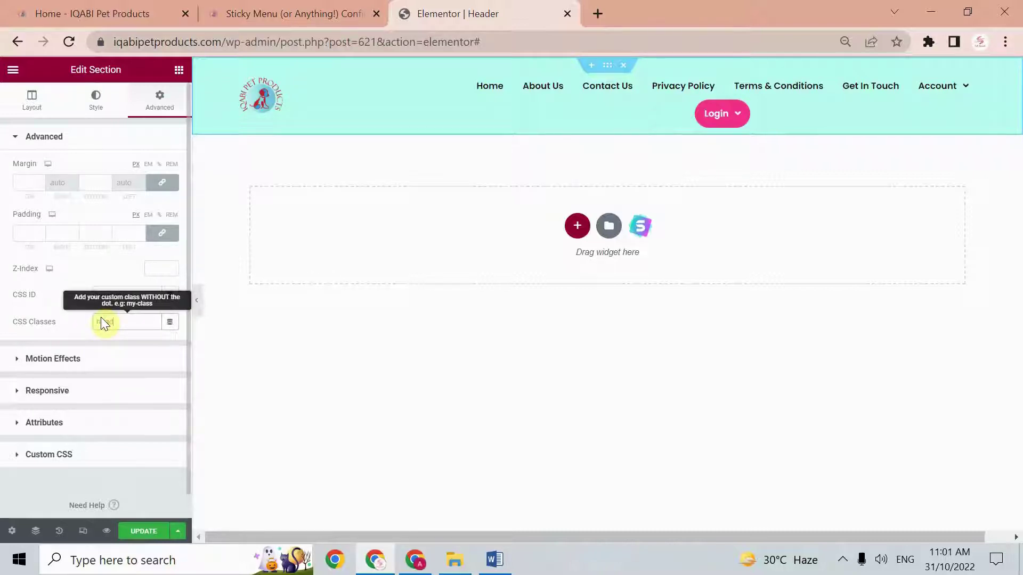
type("er")
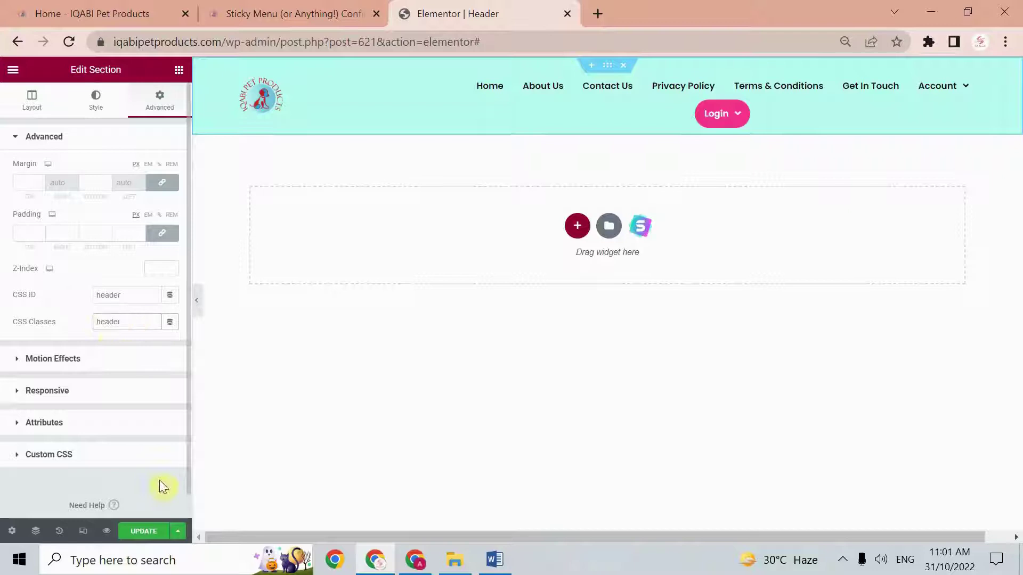
left_click(145, 530)
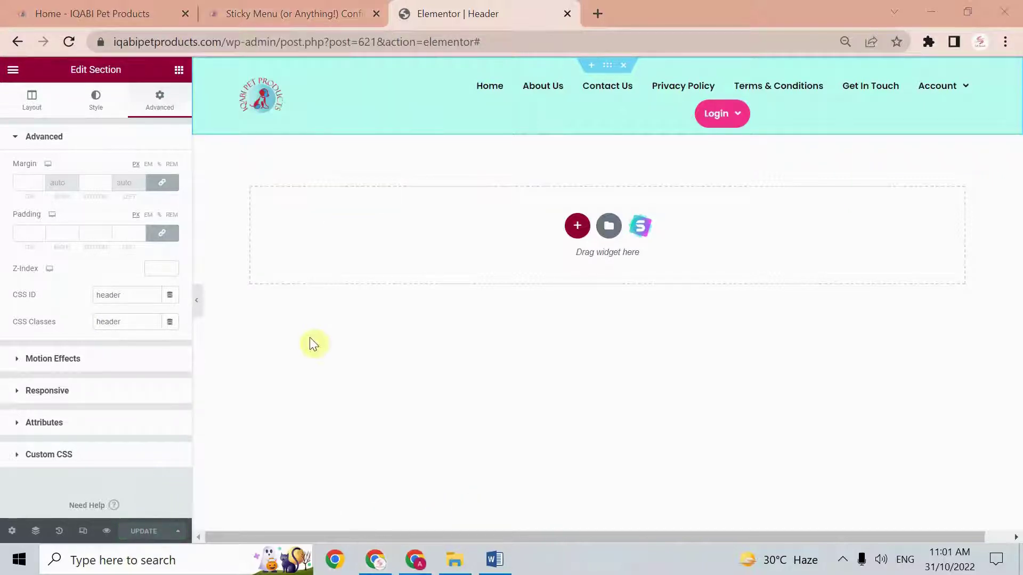
Set the Sticky Element to '#header' in Sticky Menu settings and save the changes
left_click(257, 9)
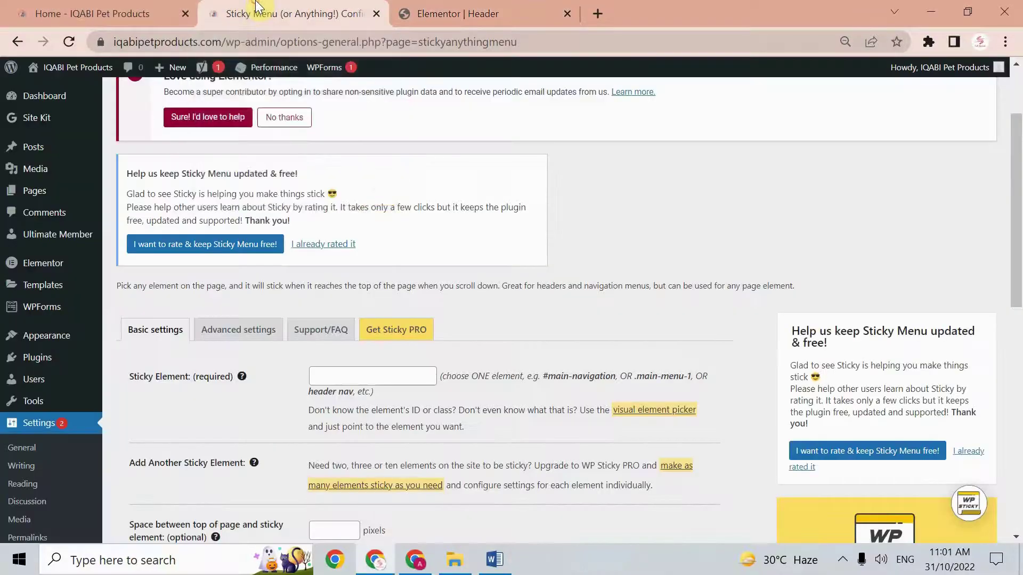
scroll(263, 398, "down", 2)
left_click(340, 293)
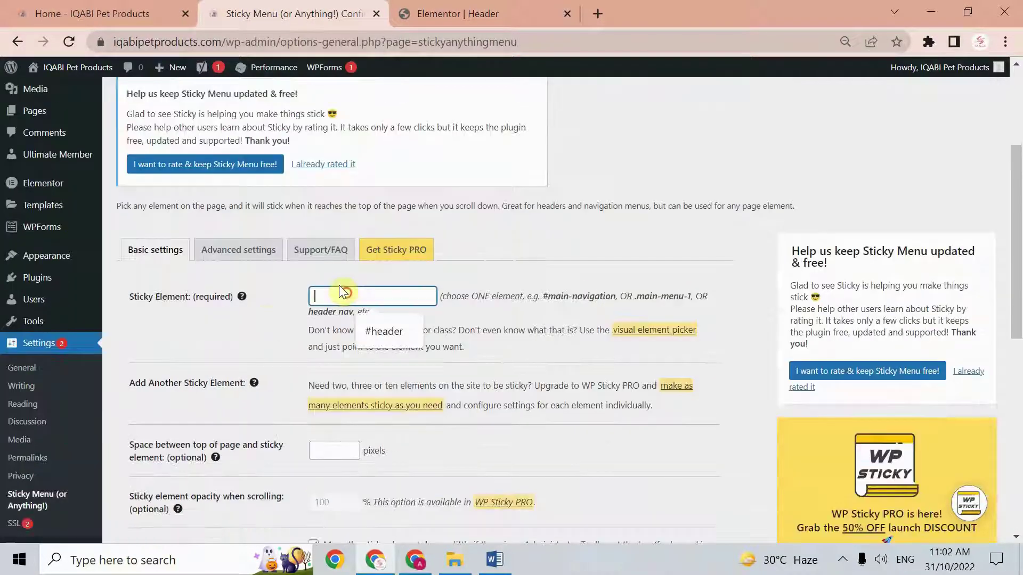
key("Escape")
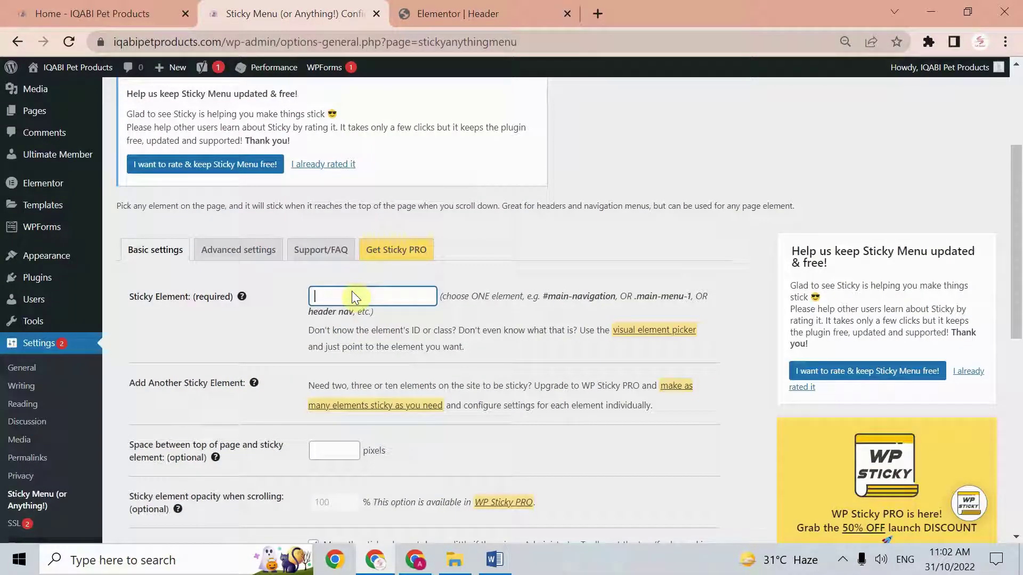
type("#header")
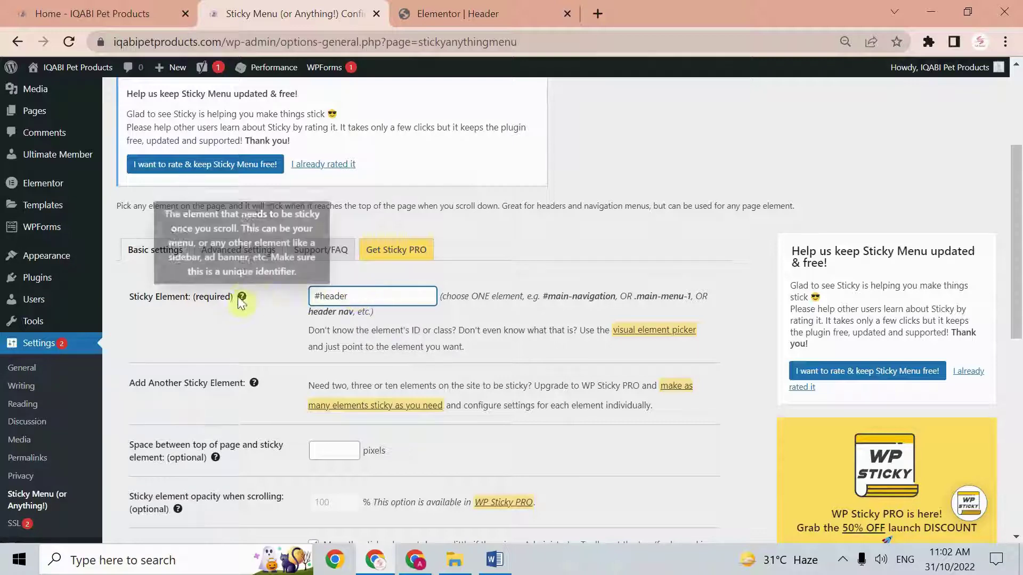
scroll(228, 367, "down", 4)
scroll(232, 370, "down", 4)
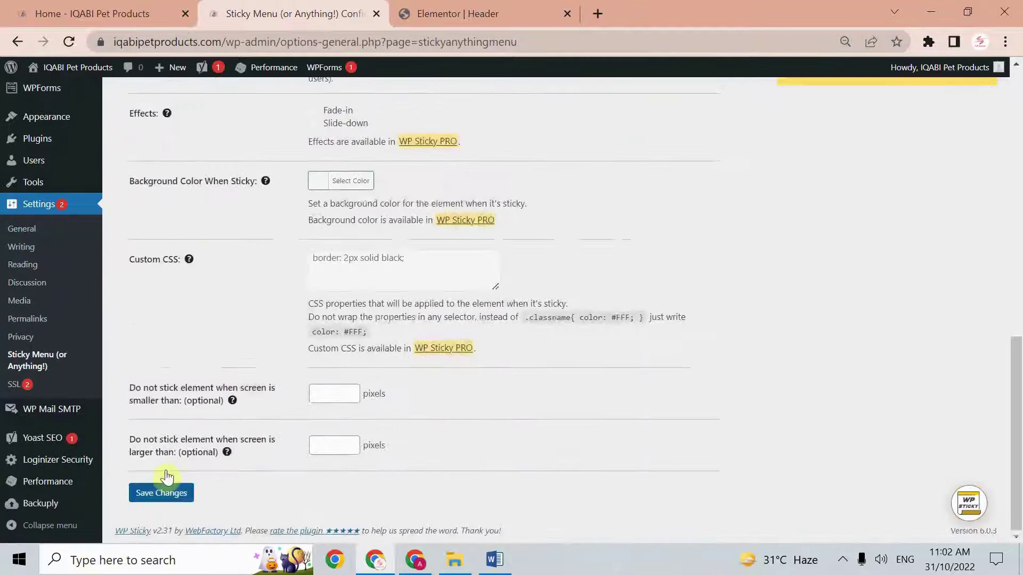
left_click(161, 501)
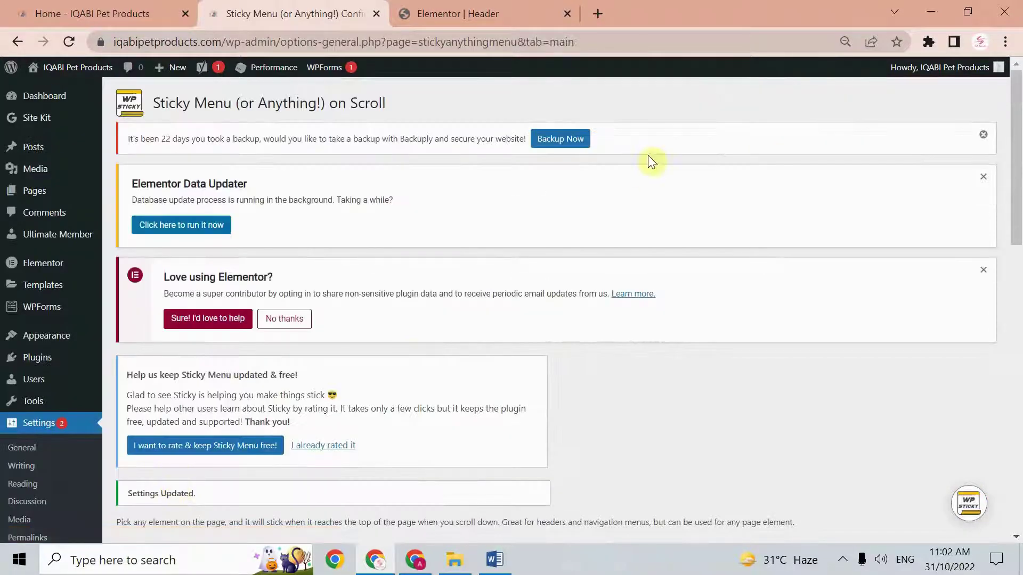
Reload the live homepage and scroll to test the sticky header
left_click(88, 14)
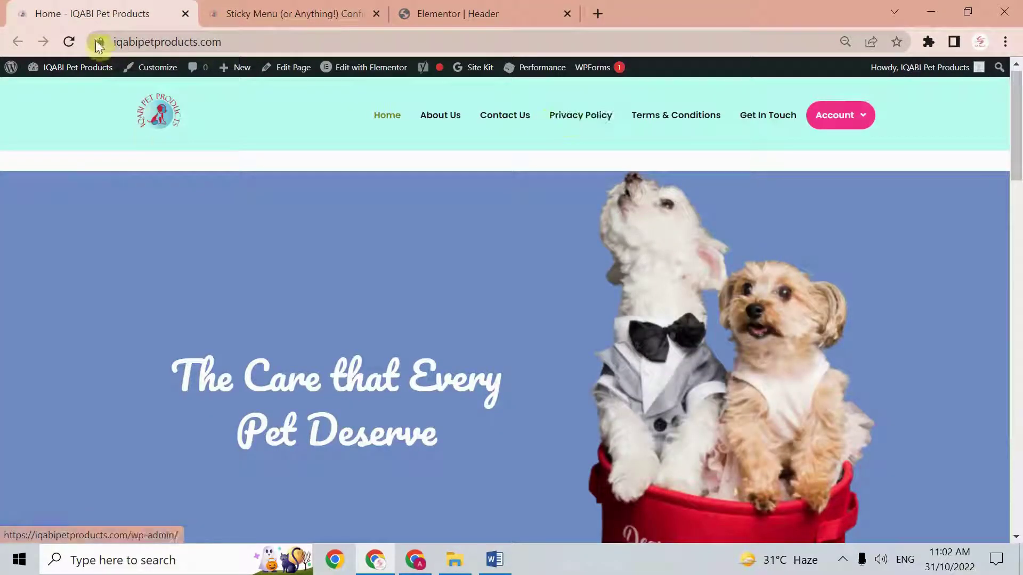
left_click(68, 42)
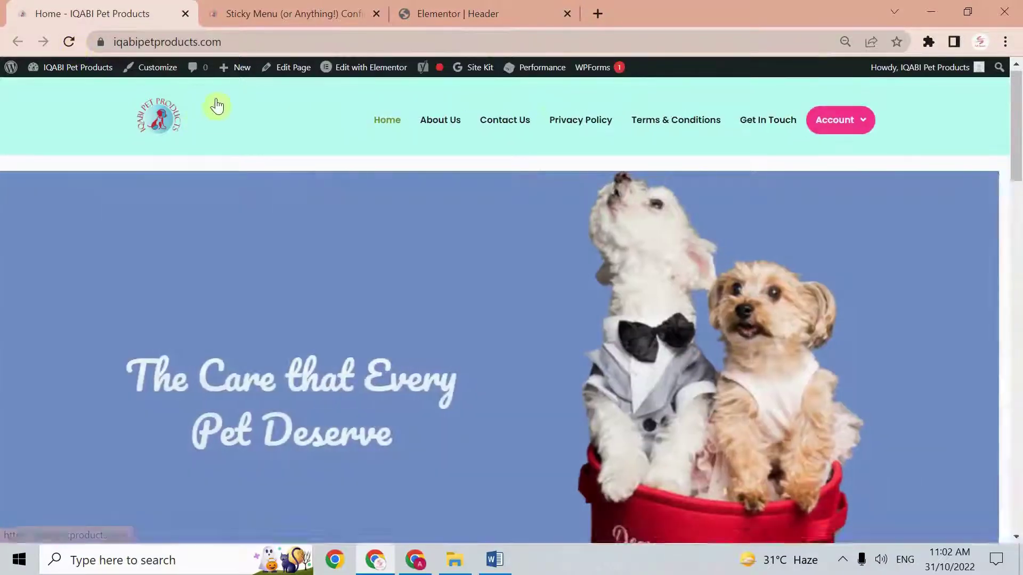
mouse_move(1017, 184)
left_mouse_down()
mouse_move(1018, 319)
mouse_move(1017, 120)
left_mouse_up()
Set a 50 px space between the page top and the sticky element, and save
key("ctrl+Tab")
scroll(408, 394, "down", 3)
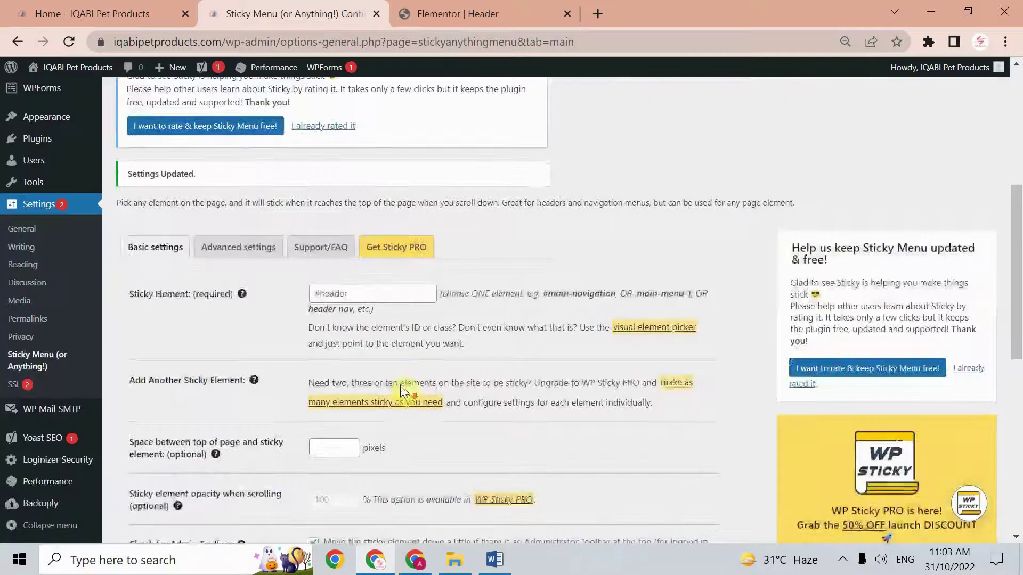
scroll(289, 348, "down", 2)
scroll(294, 355, "down", 1)
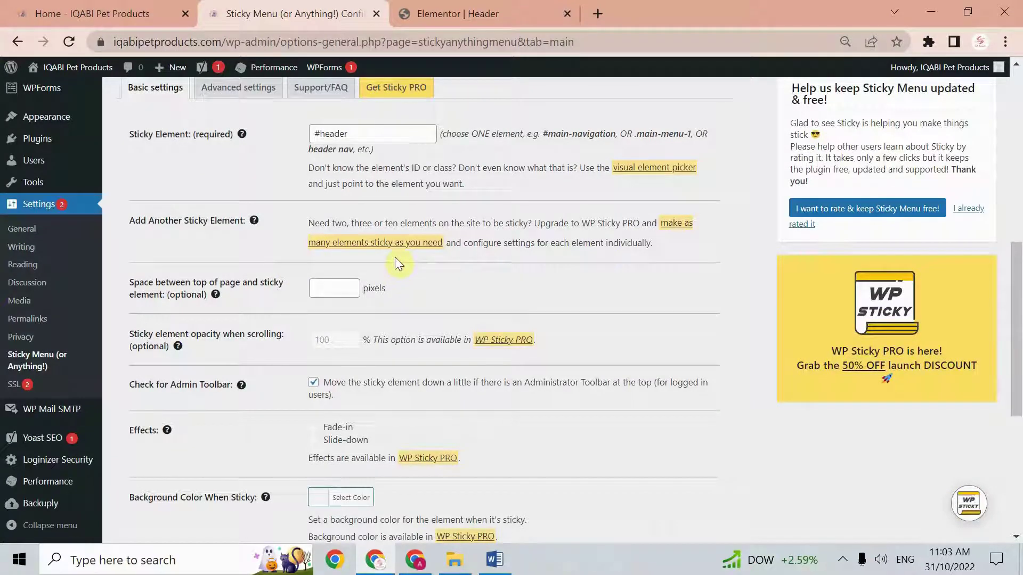
scroll(395, 257, "down", 1)
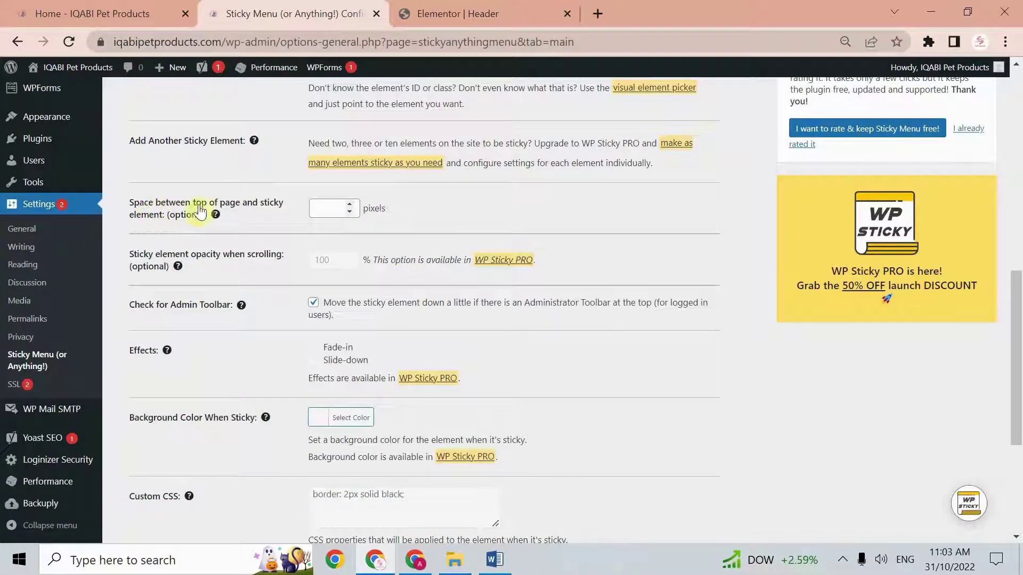
left_click(325, 207)
scroll(405, 319, "down", 3)
scroll(213, 479, "up", 1)
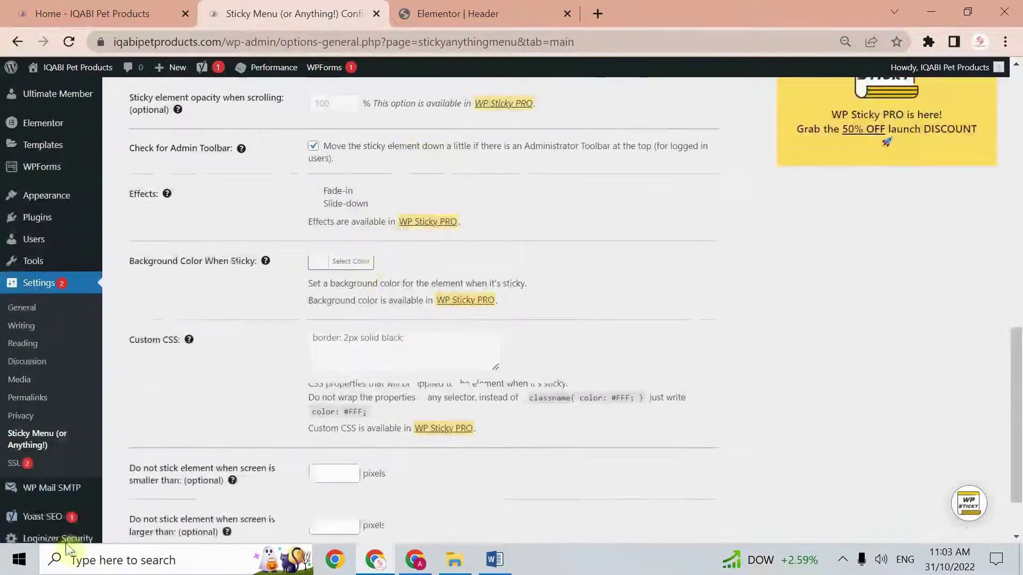
scroll(213, 435, "down", 1)
left_click(162, 493)
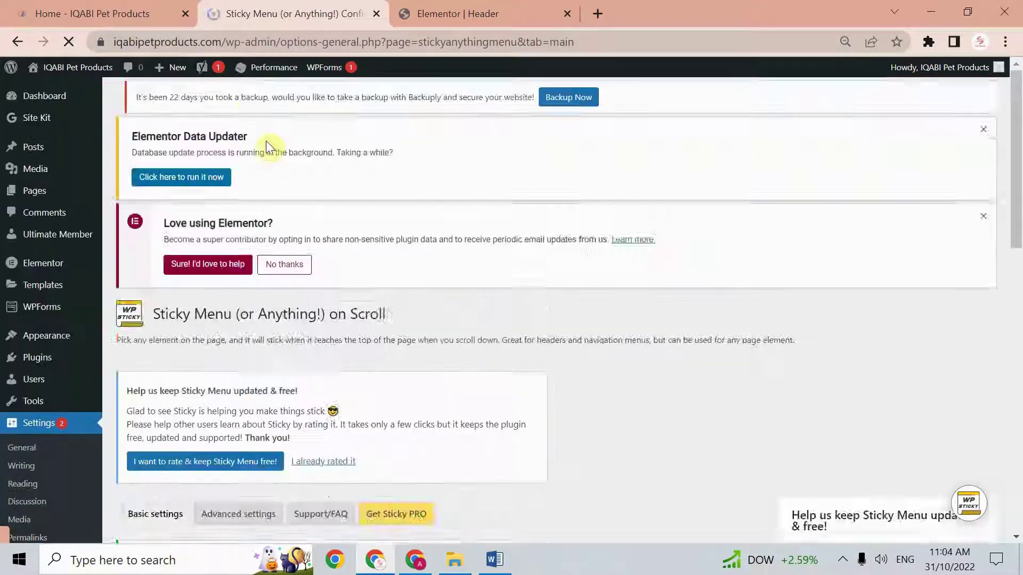
left_click(114, 7)
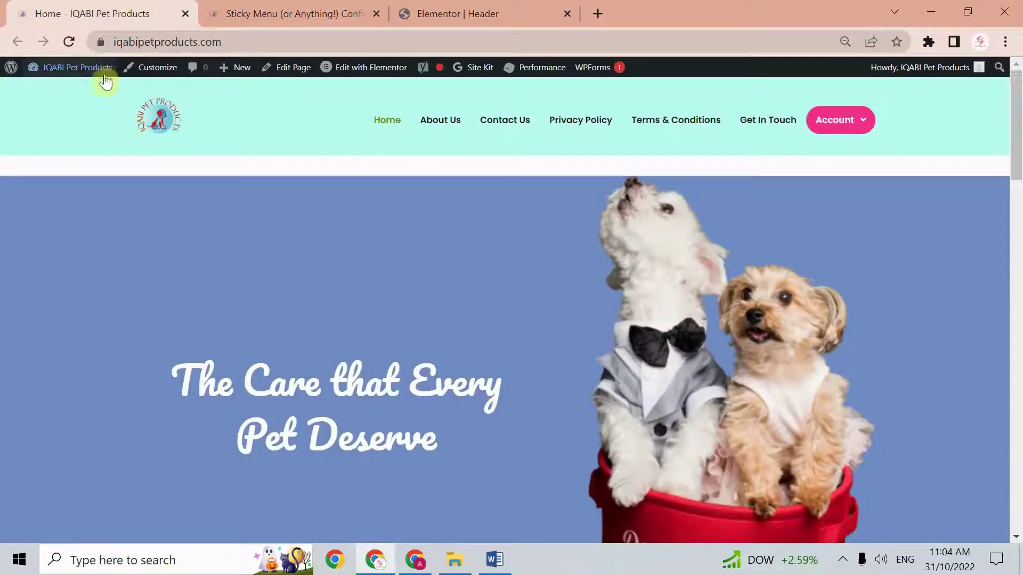
Reload the homepage to check the header sticks below the gap, then revisit Sticky Menu settings
left_click(68, 42)
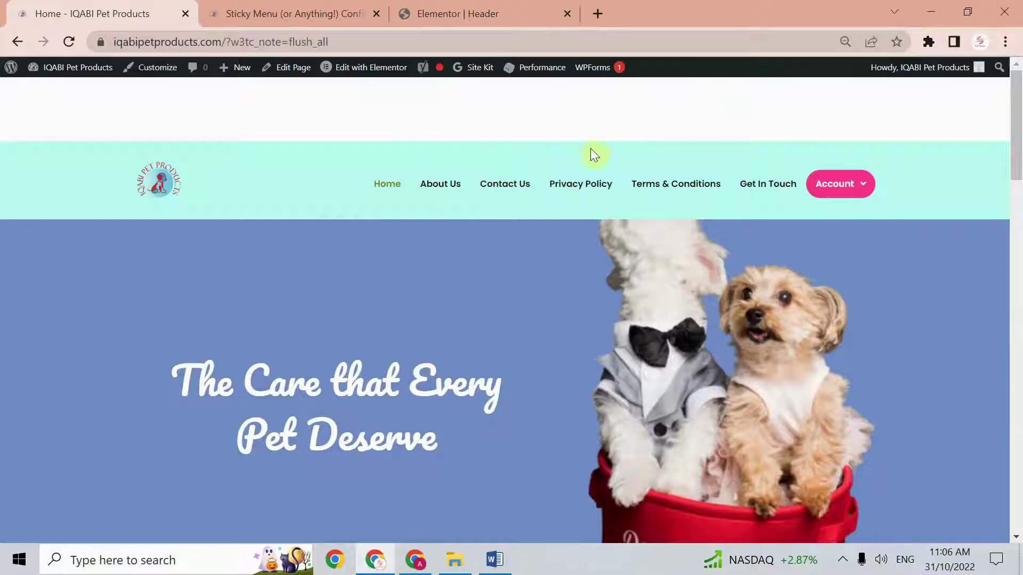
left_click_drag(1018, 127, 1019, 160)
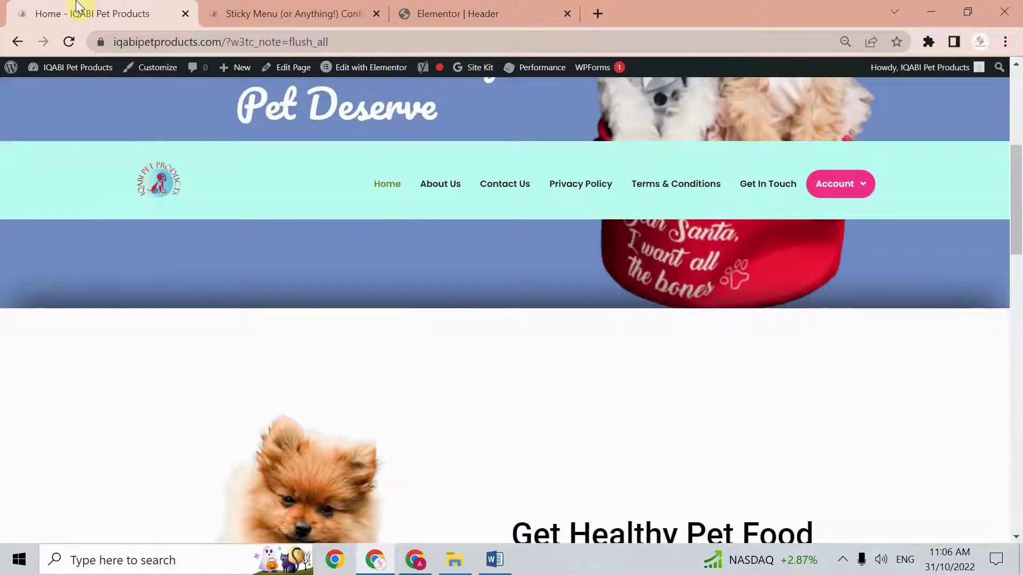
left_click(259, 11)
scroll(270, 234, "down", 3)
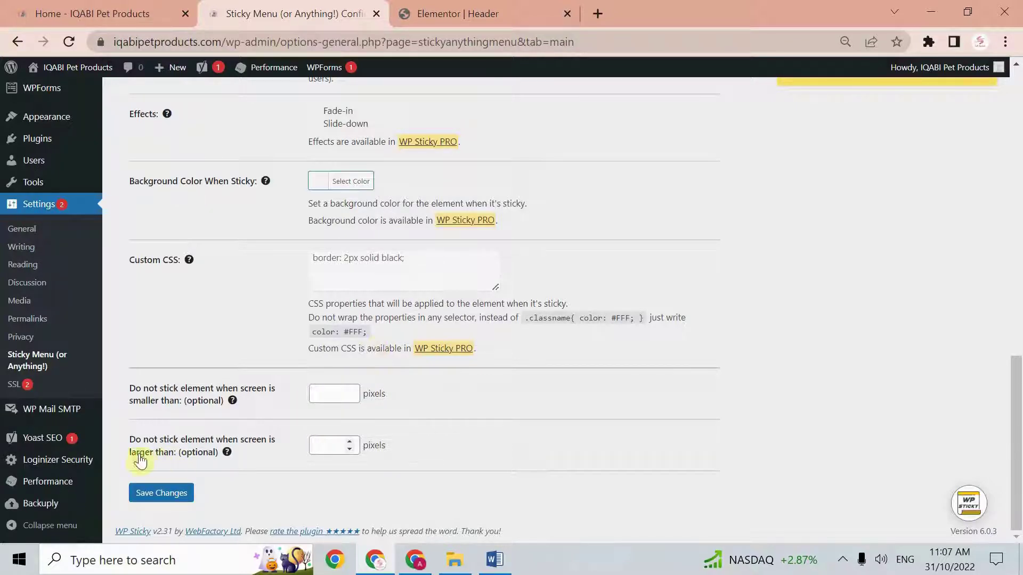
Clear the 50 px top spacing value and save the Sticky Menu settings
key("Return")
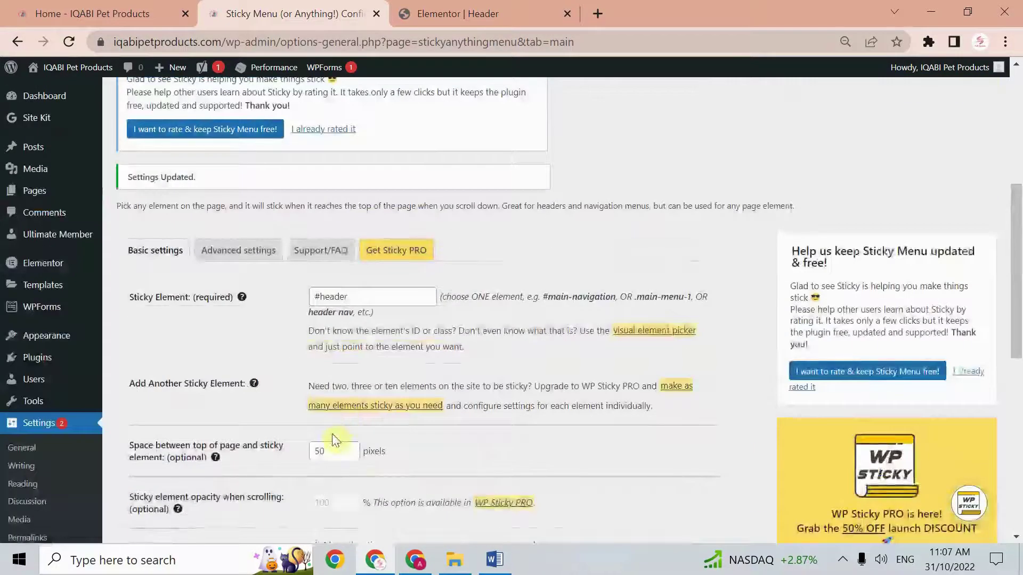
scroll(337, 450, "down", 3)
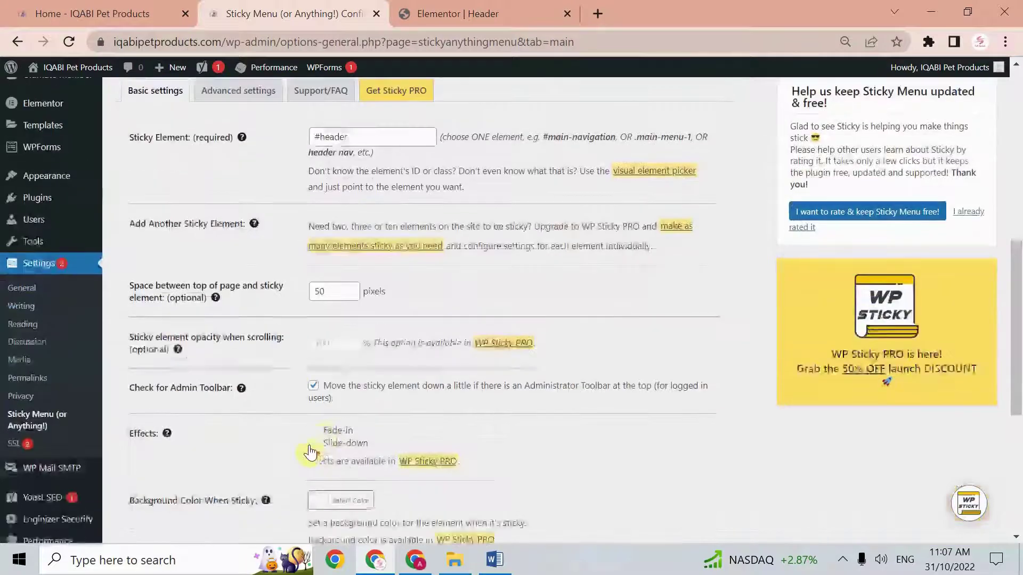
double_click(319, 293)
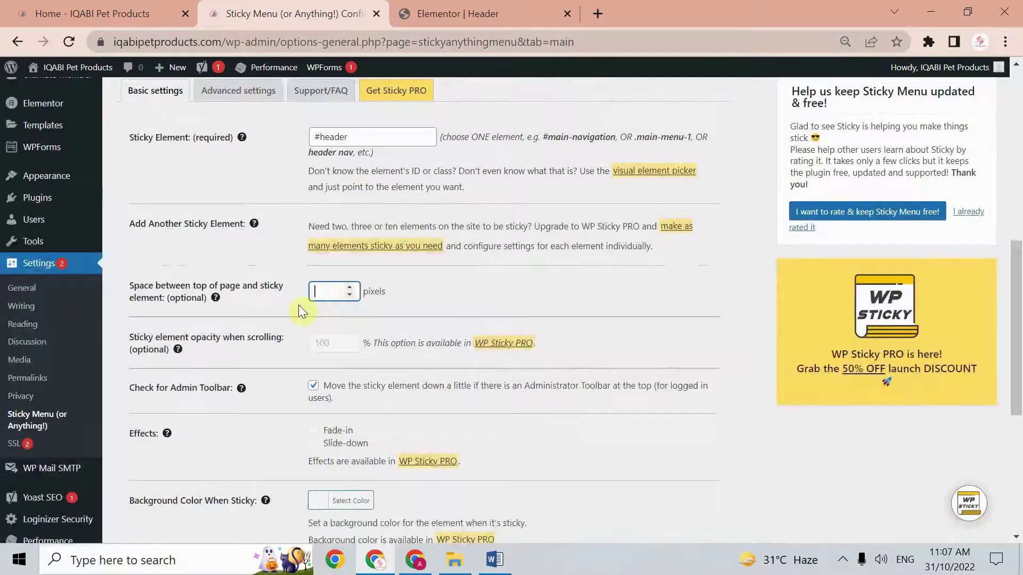
scroll(299, 305, "down", 6)
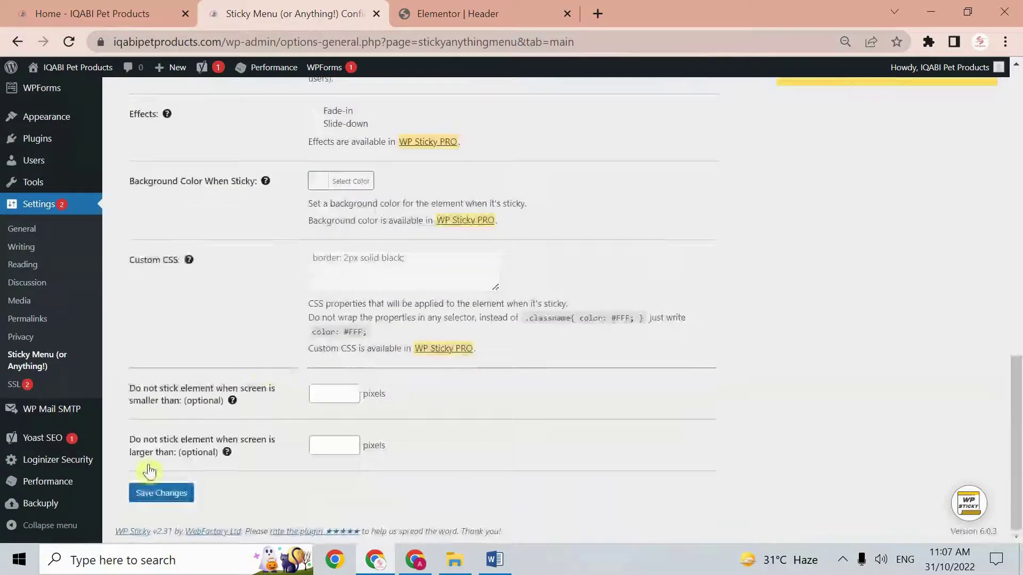
left_click(146, 500)
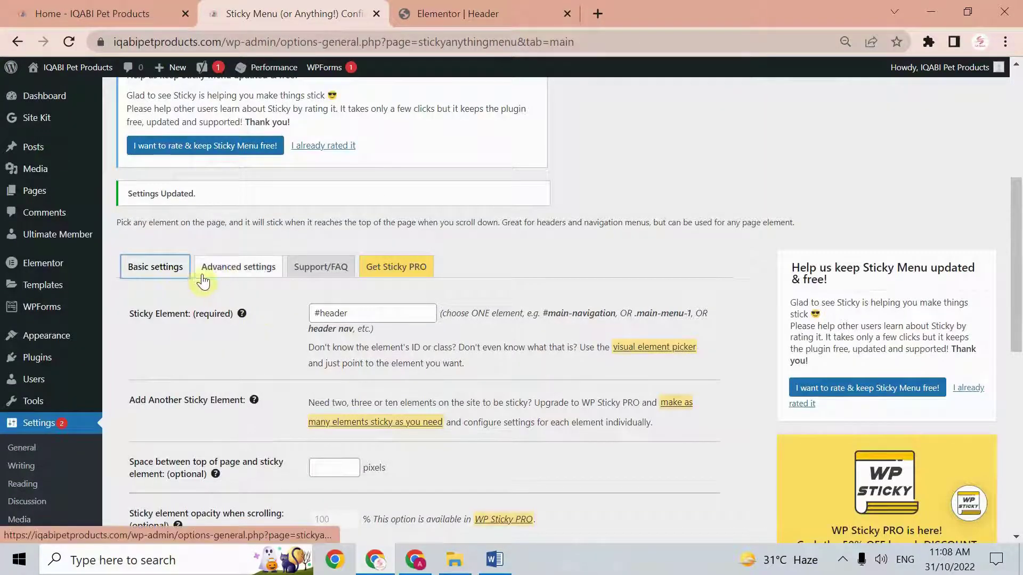
Review the Sticky Menu Advanced options, leaving Z-index, Push-up element and Legacy mode unchanged
left_click(233, 271)
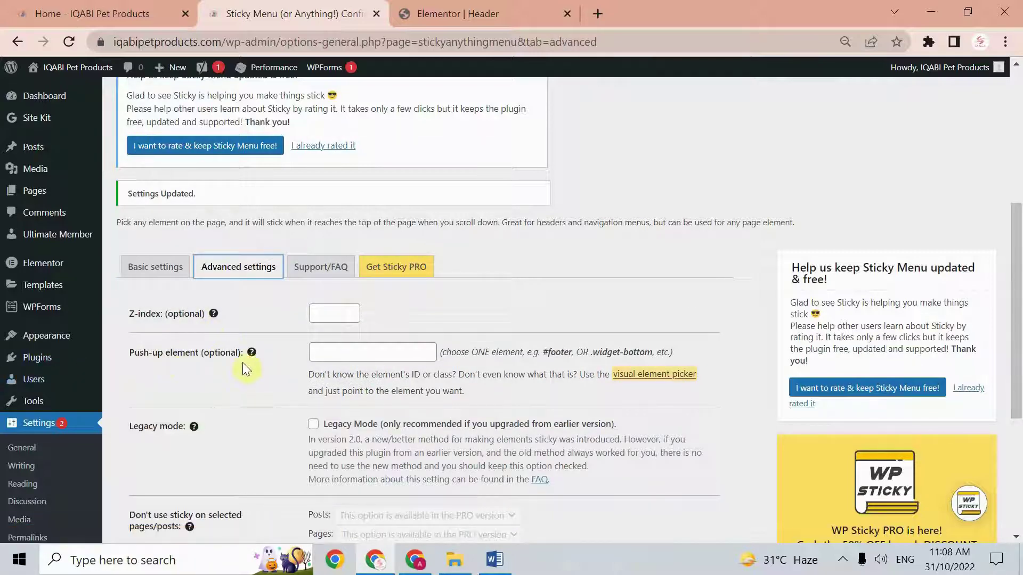
scroll(242, 362, "down", 3)
scroll(245, 366, "down", 2)
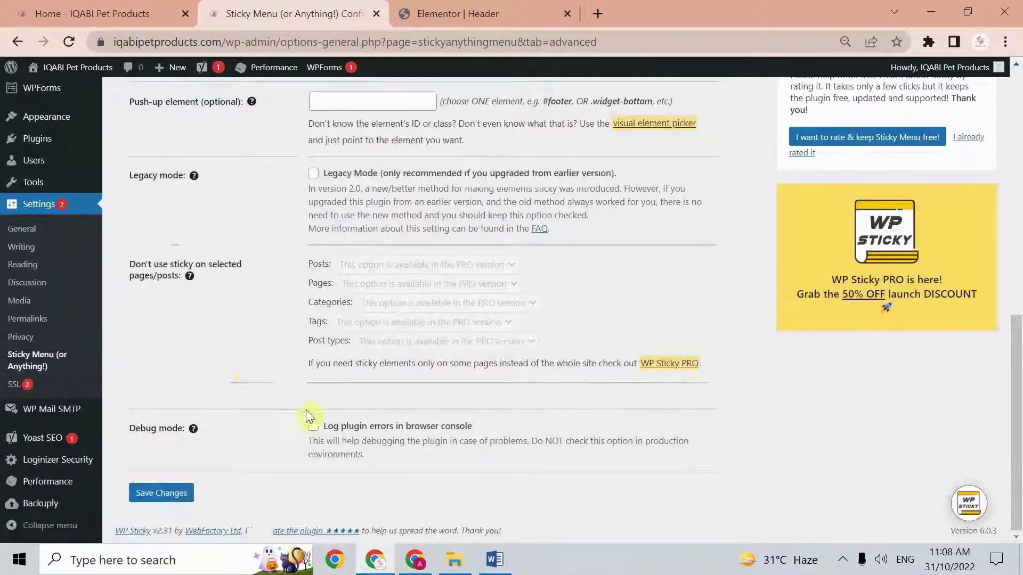
scroll(330, 395, "up", 6)
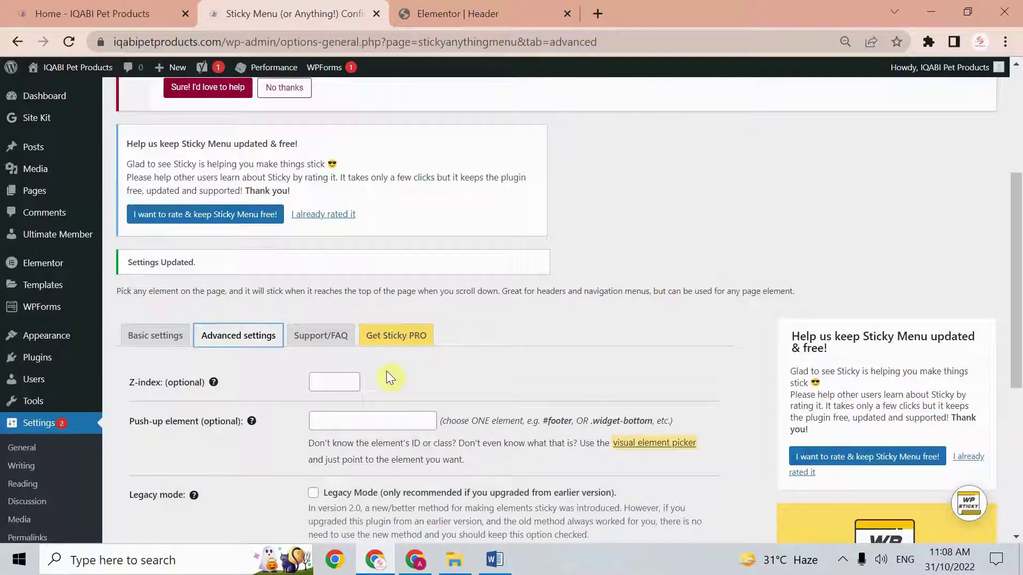